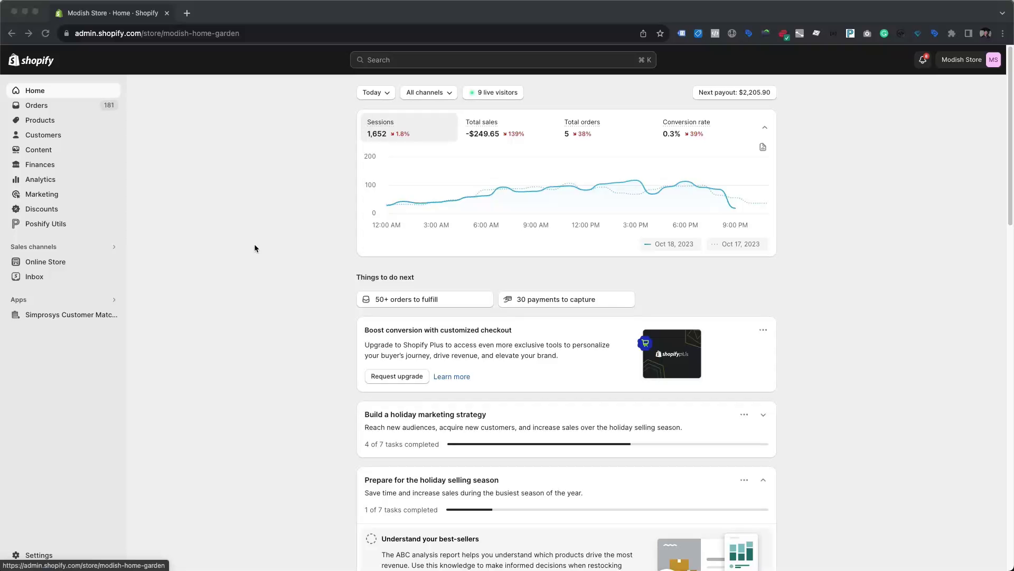
Tick Enable Direct Checkout Link in the Feed in Simprosys Google Shopping Settings and save
click(114, 299)
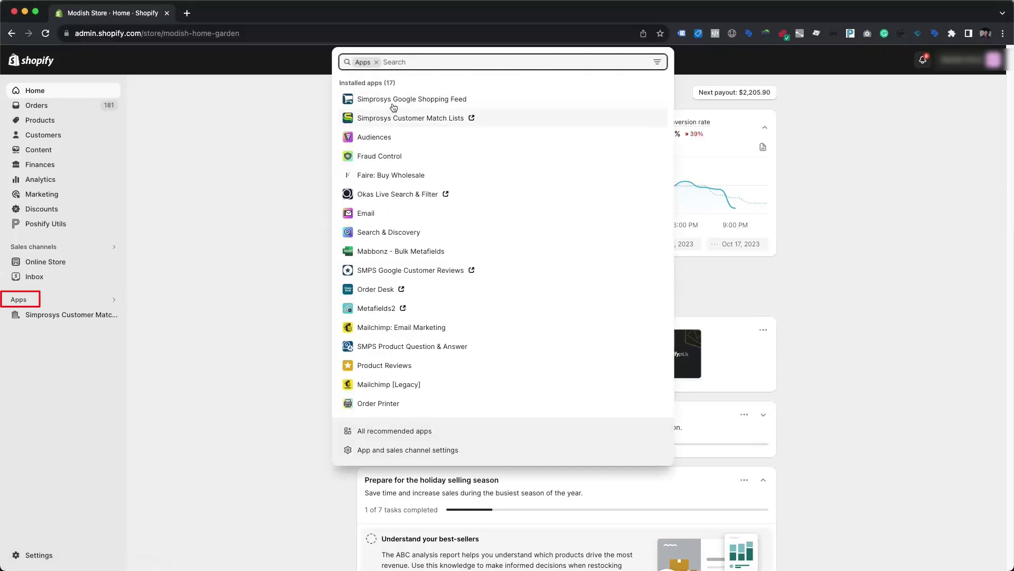
click(394, 103)
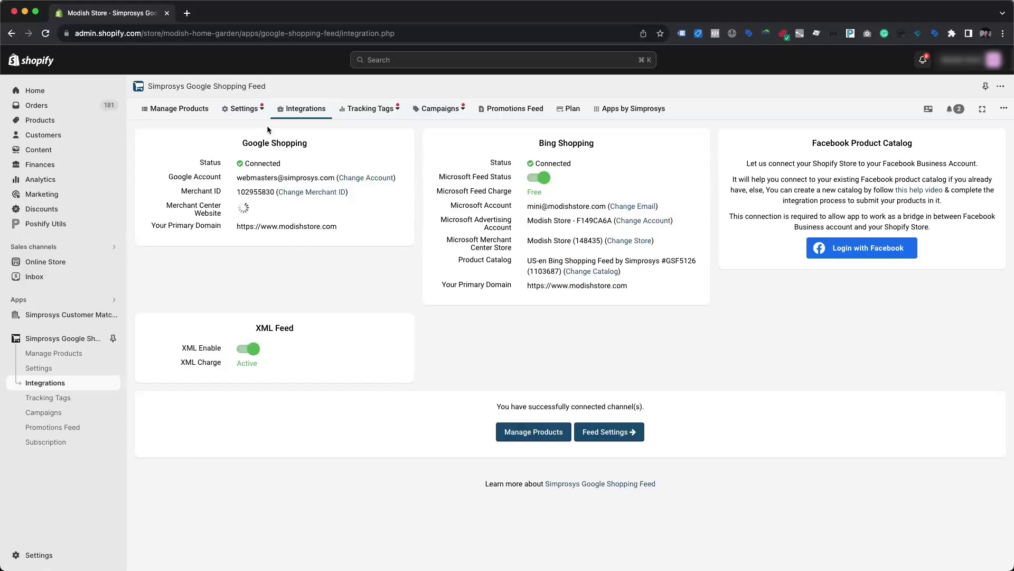
mouse_move(244, 109)
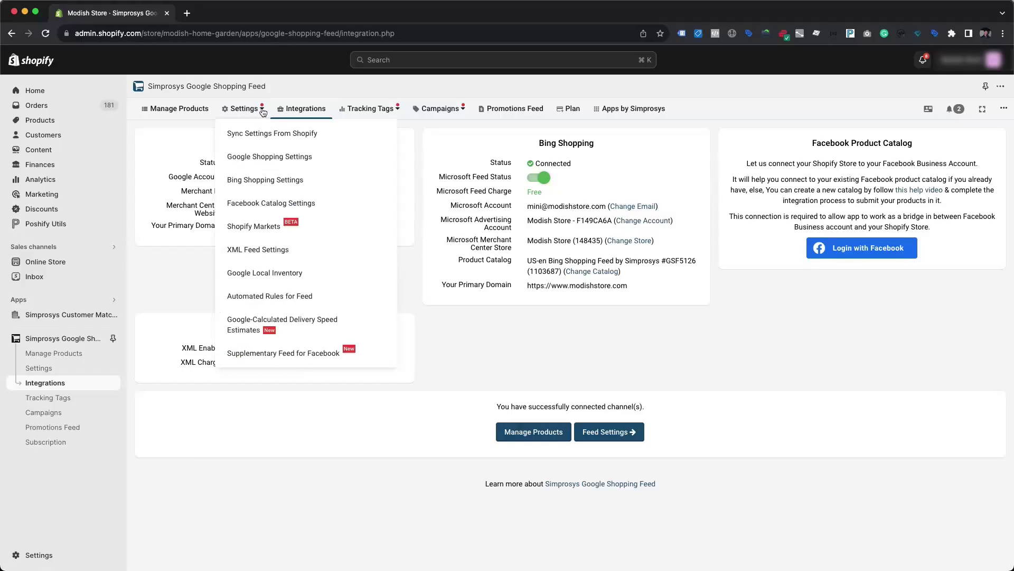
click(261, 158)
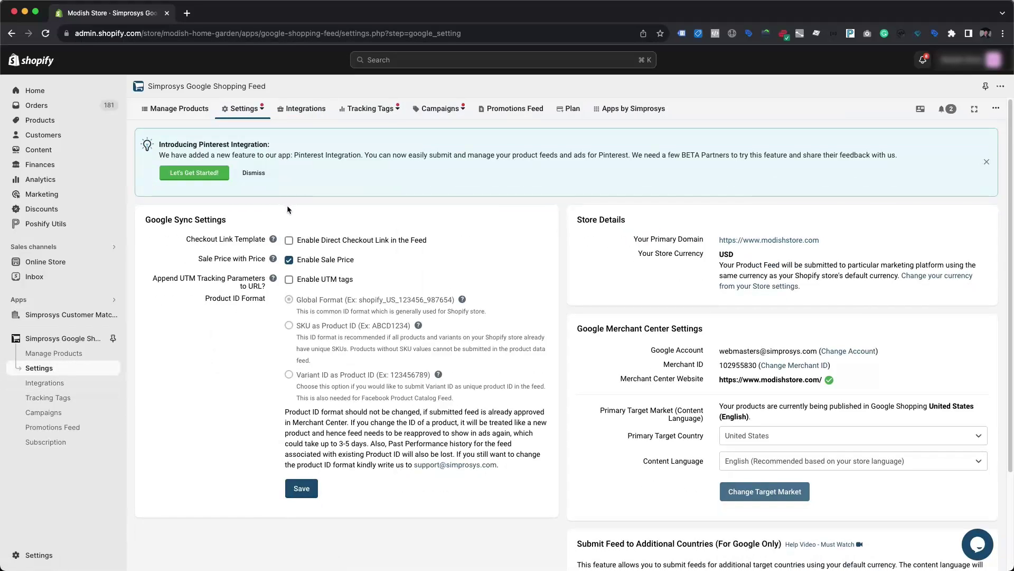
click(289, 242)
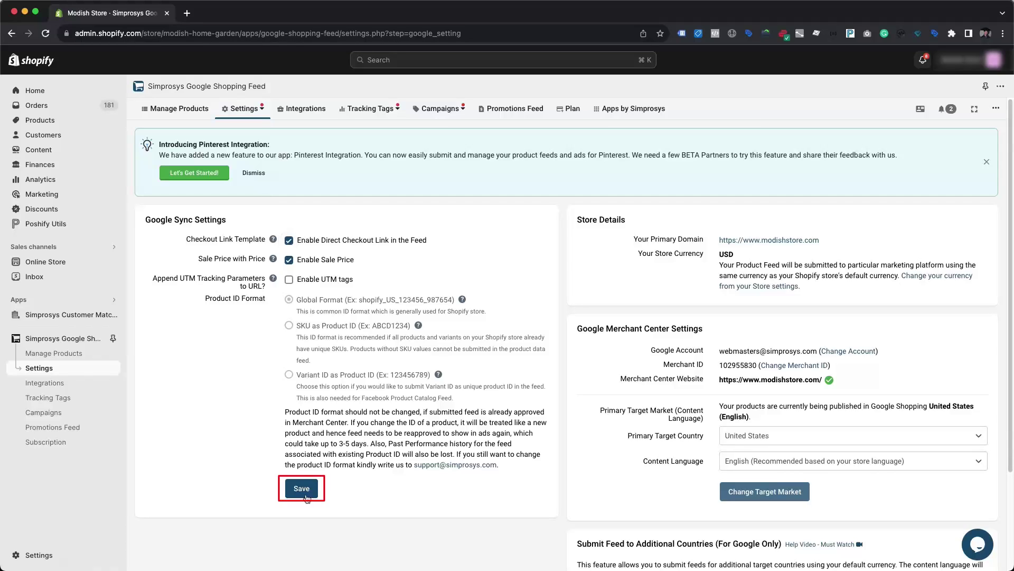
click(303, 490)
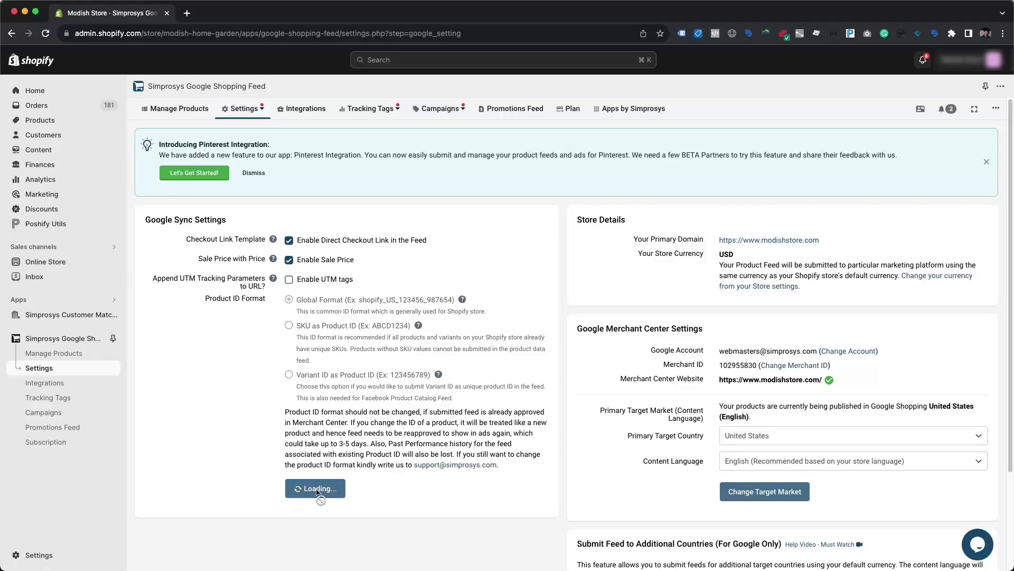
Open the Modway Adjacent Desk in Manage Products and publish it to all marketing platforms
click(183, 110)
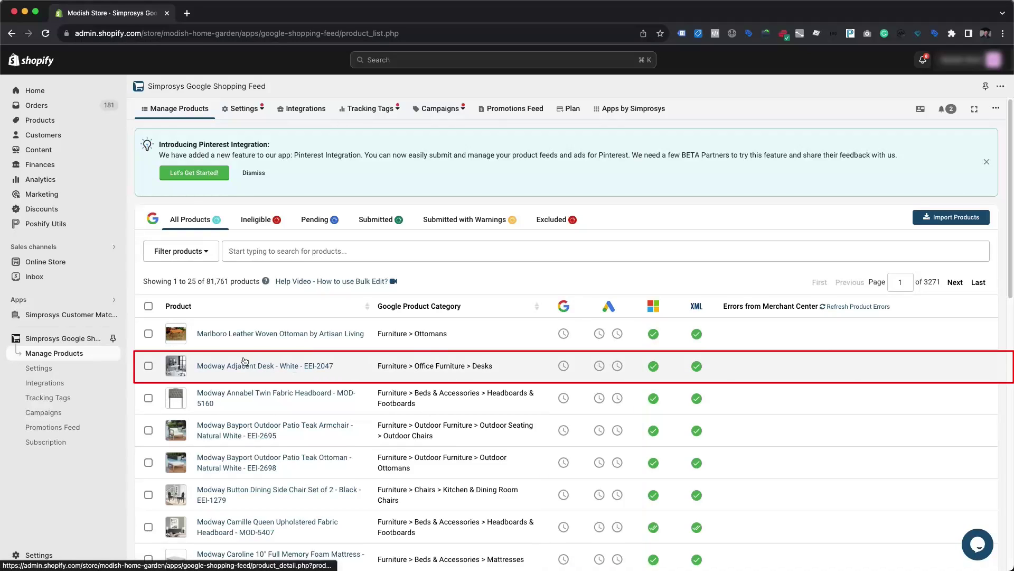
click(258, 374)
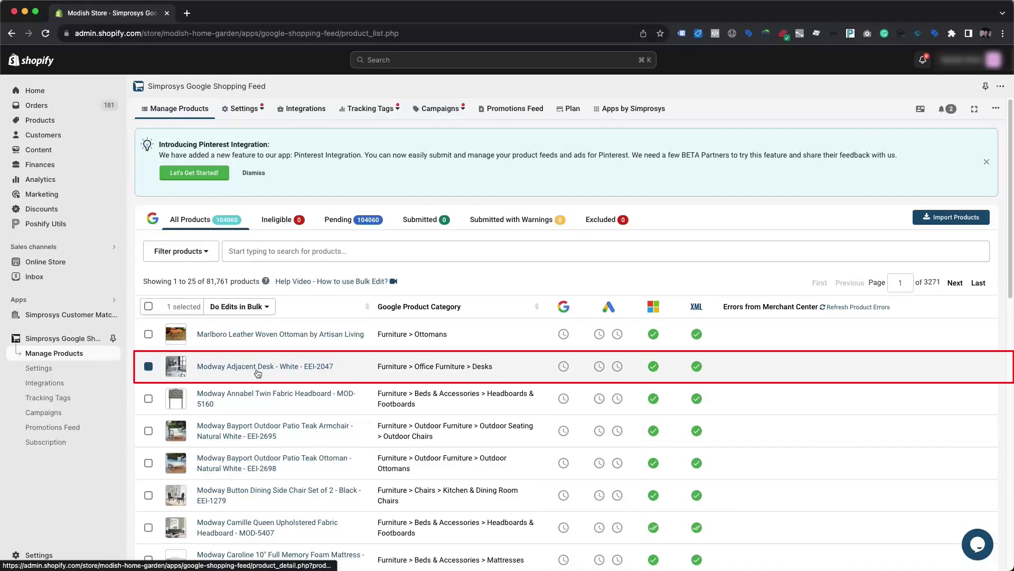
click(200, 367)
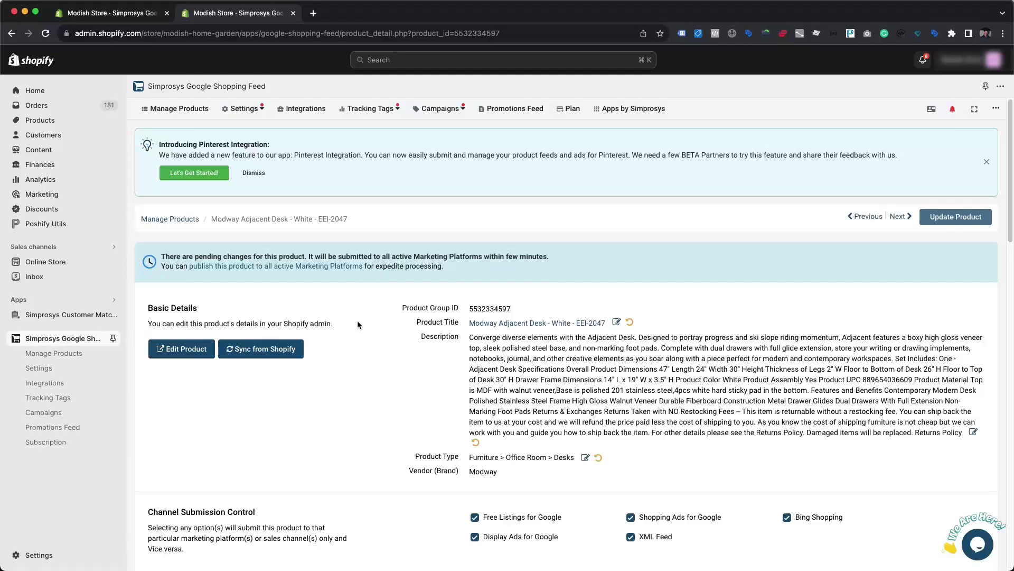
click(337, 265)
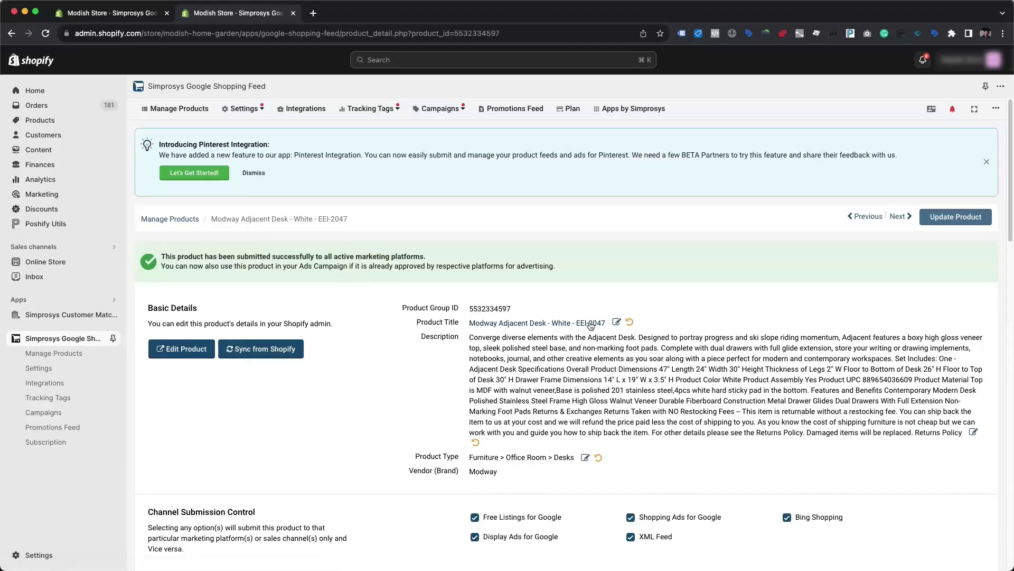
Copy the desk's product title and scroll down to its Variants section
drag(606, 323, 470, 322)
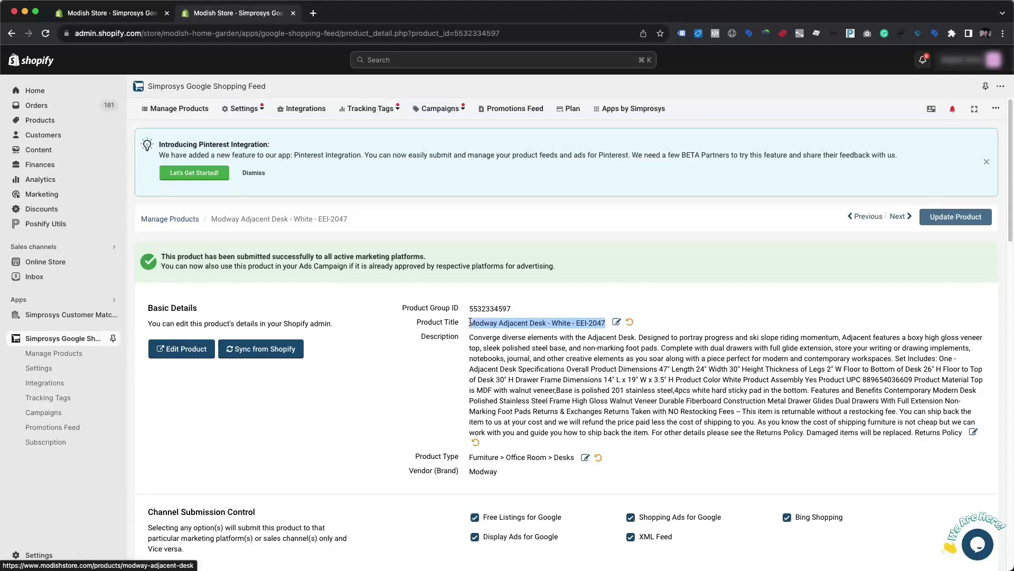
right_click(470, 322)
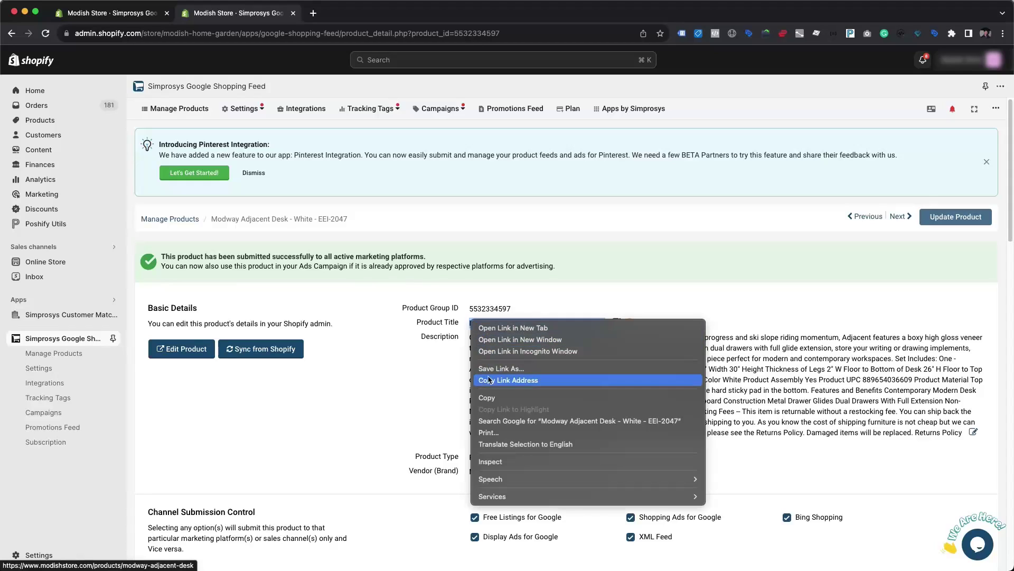
click(489, 398)
click(394, 396)
scroll(451, 422, down, 10)
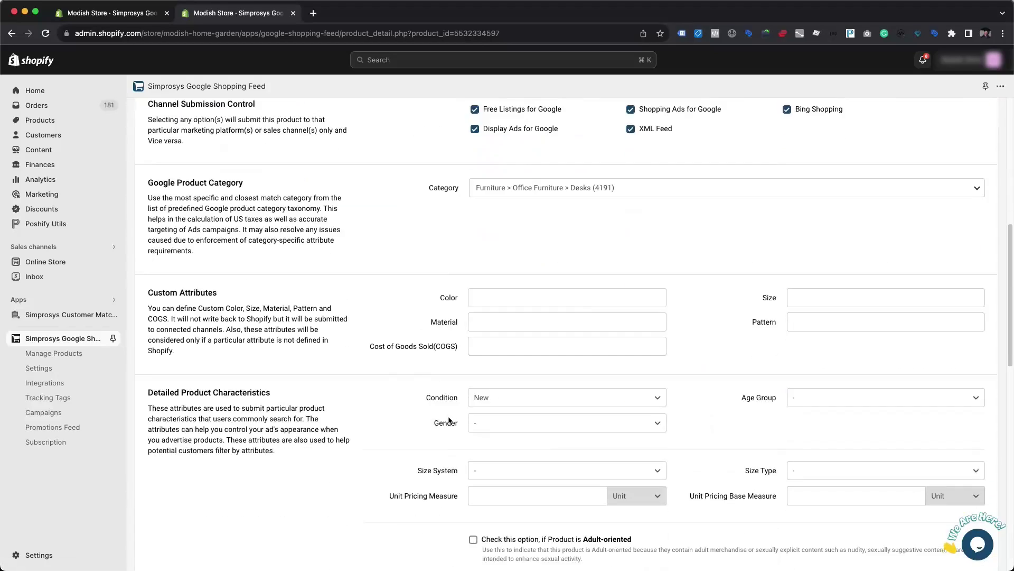
scroll(450, 422, down, 10)
scroll(451, 422, down, 5)
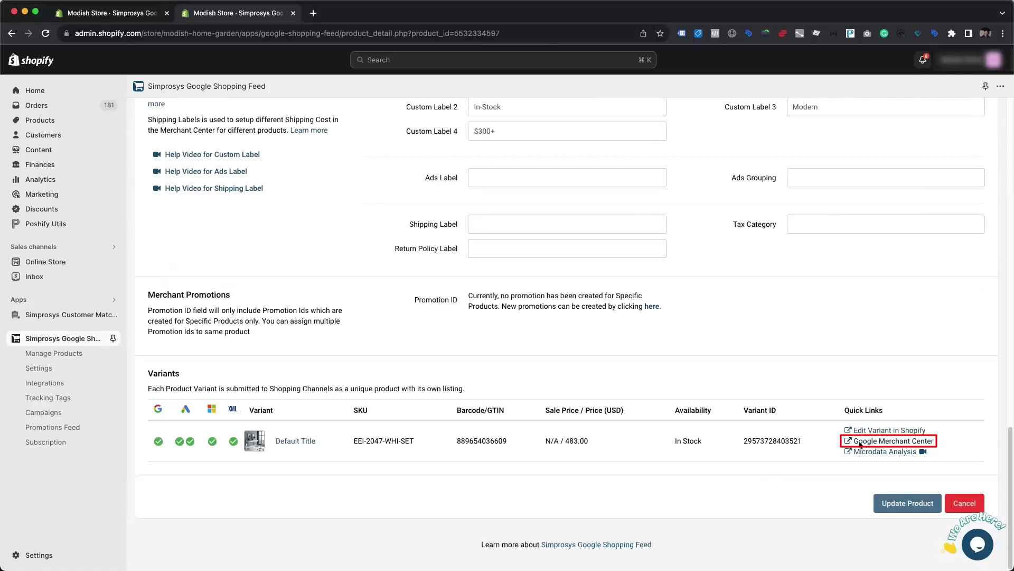
Open the desk in Google Merchant Center and review its final attributes, including the checkout link template
click(859, 442)
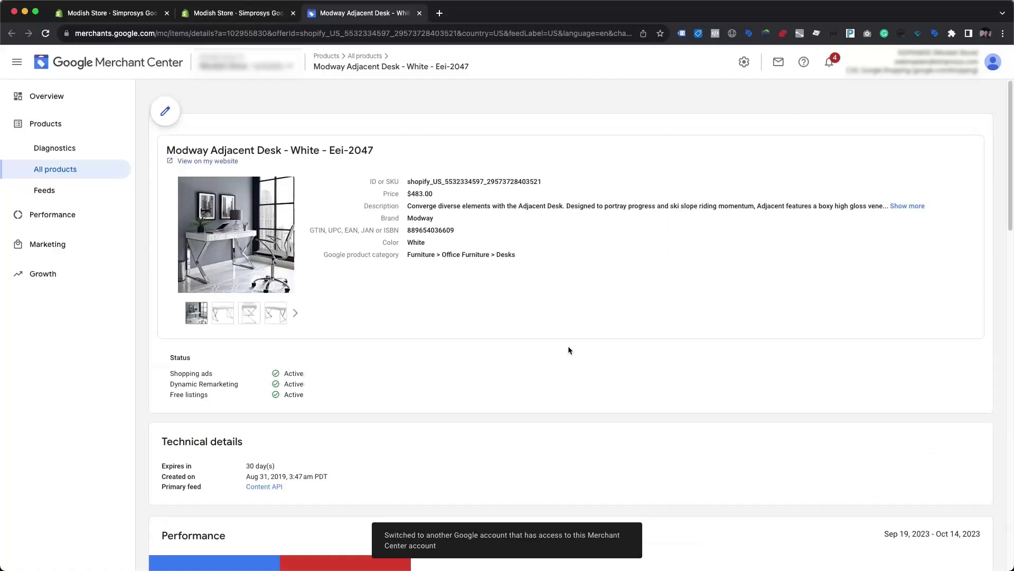
scroll(569, 349, down, 4)
scroll(569, 349, down, 5)
scroll(568, 349, down, 2)
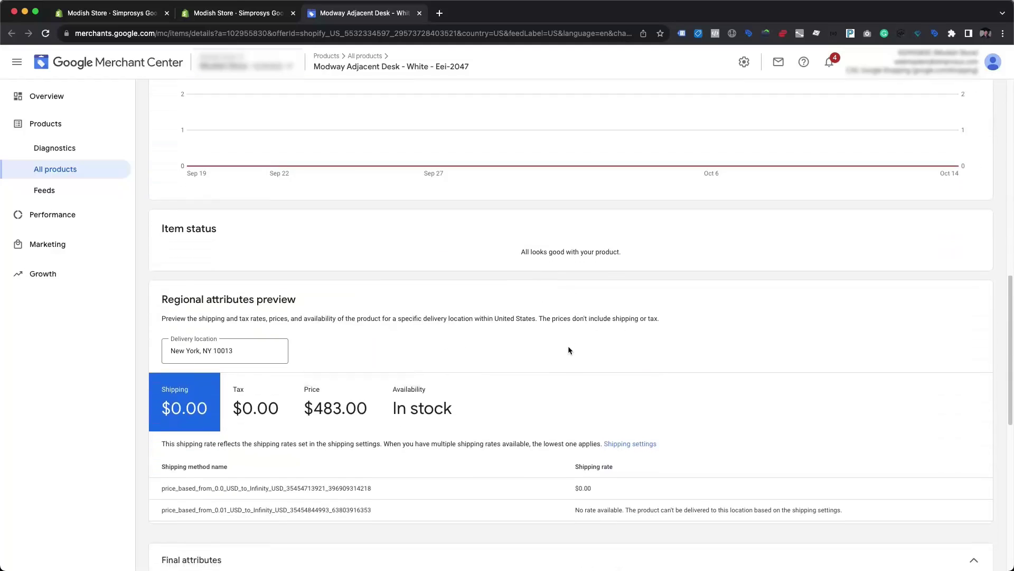
scroll(569, 349, down, 5)
scroll(569, 349, down, 1)
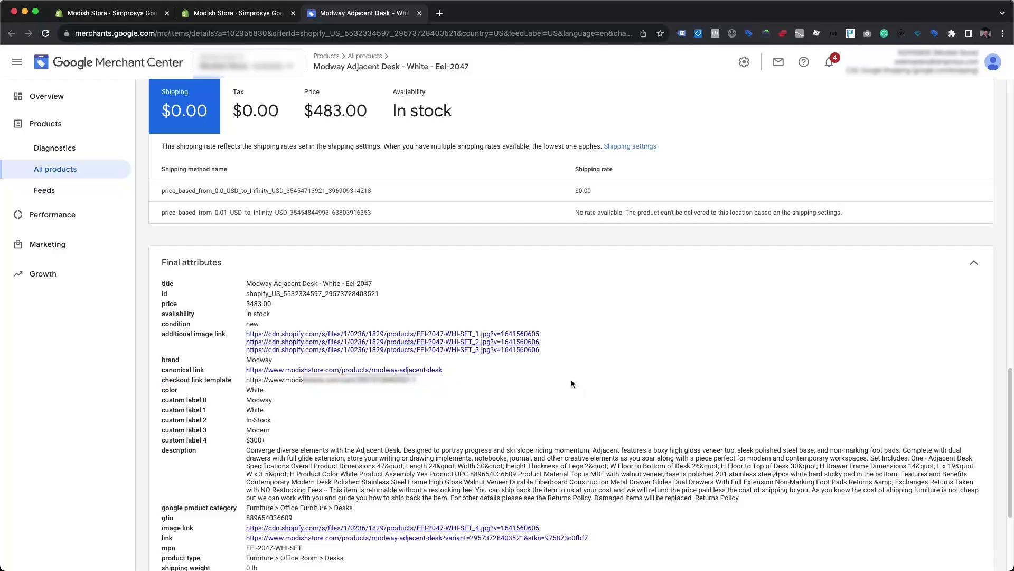
Show the Checkout tab of Merchant Center's Business information settings
click(745, 63)
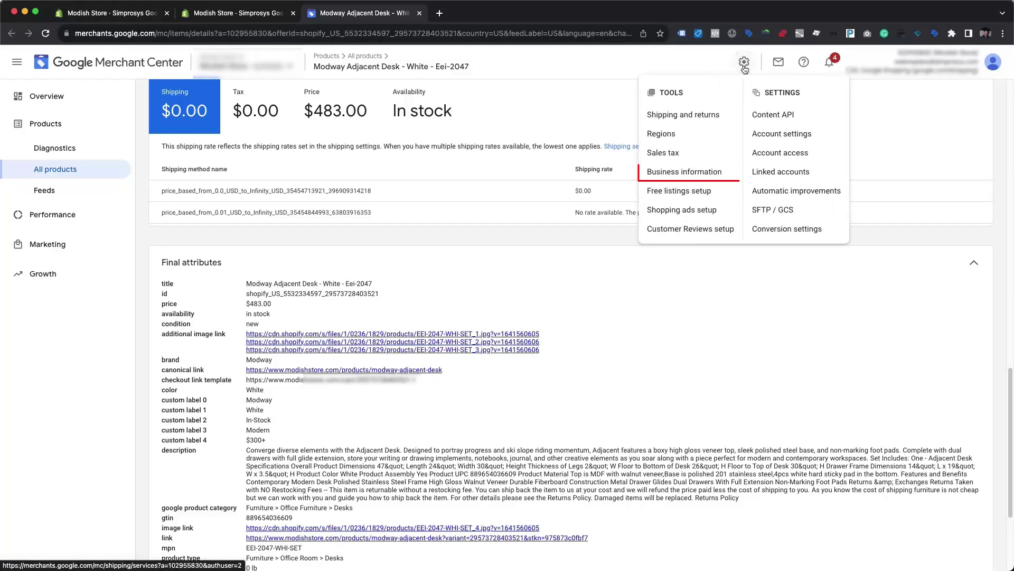
click(685, 175)
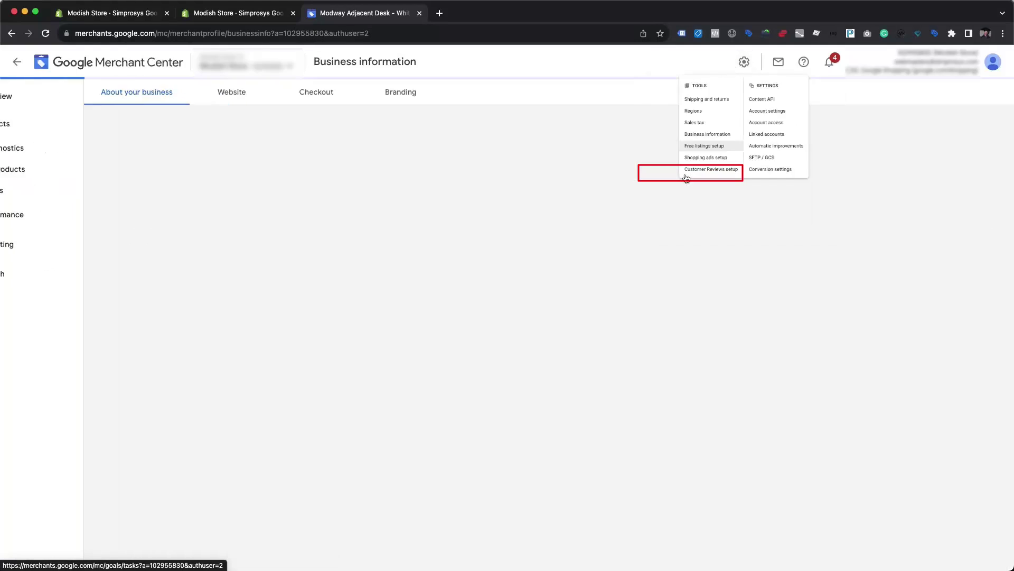
click(232, 92)
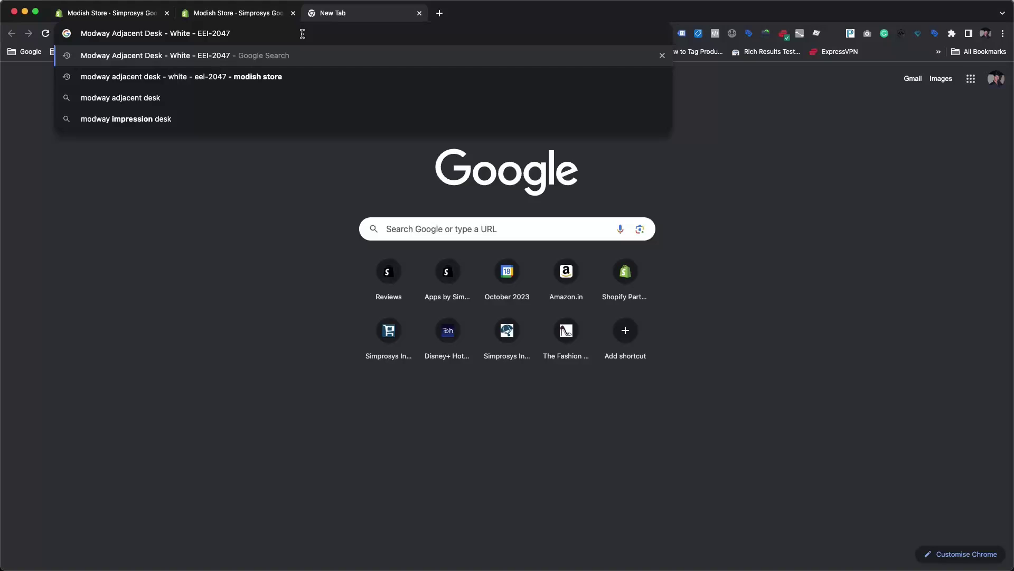
Search Google for the desk title plus '- Modish store' and browse the Shopping results' free listings
text( - M)
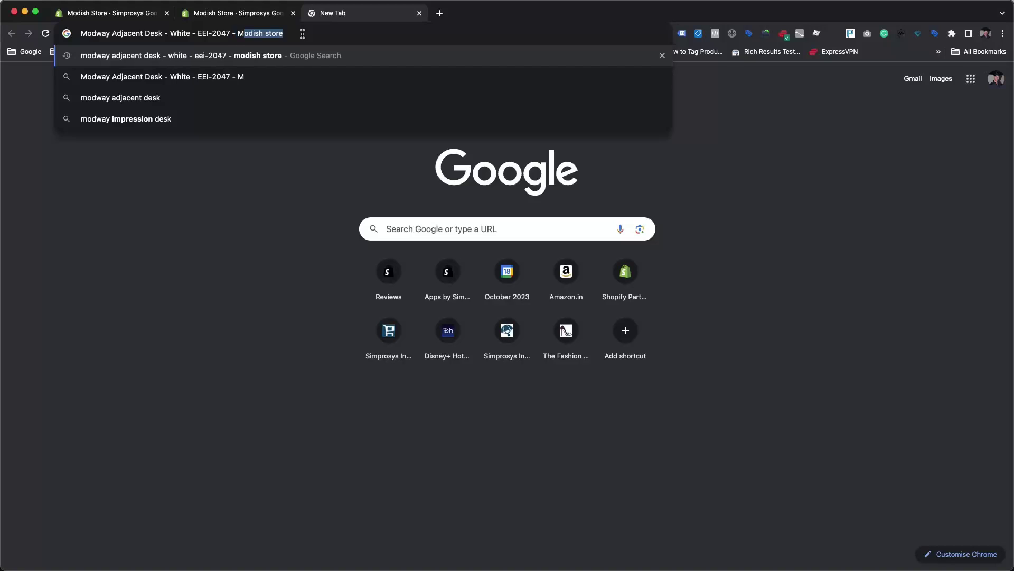
text(odish store)
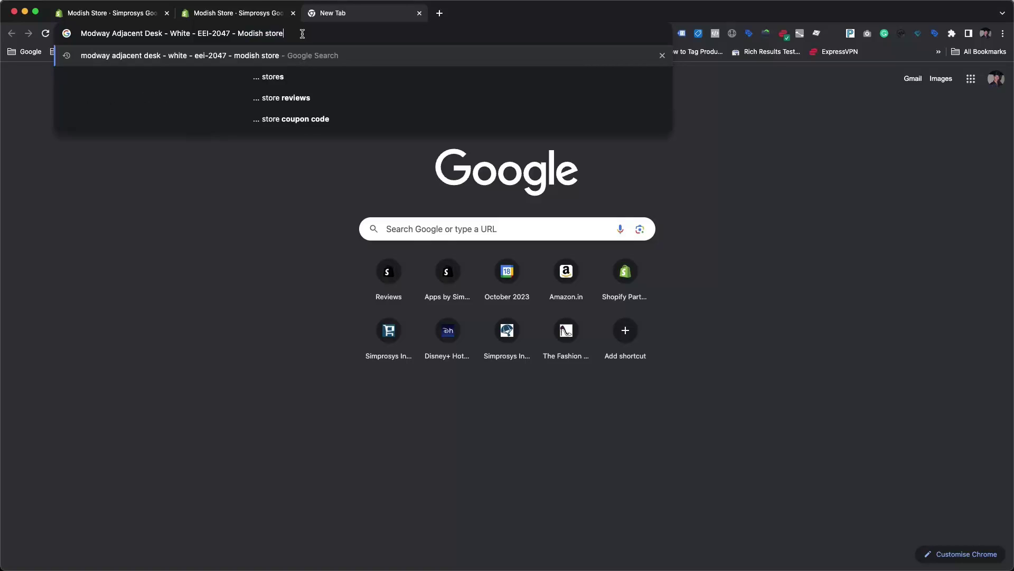
key(Return)
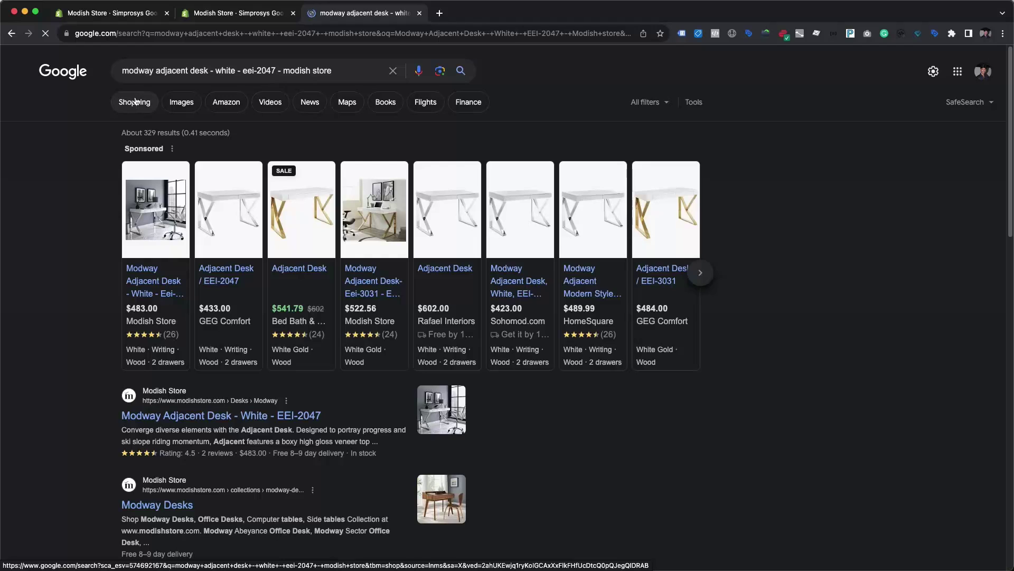
click(136, 100)
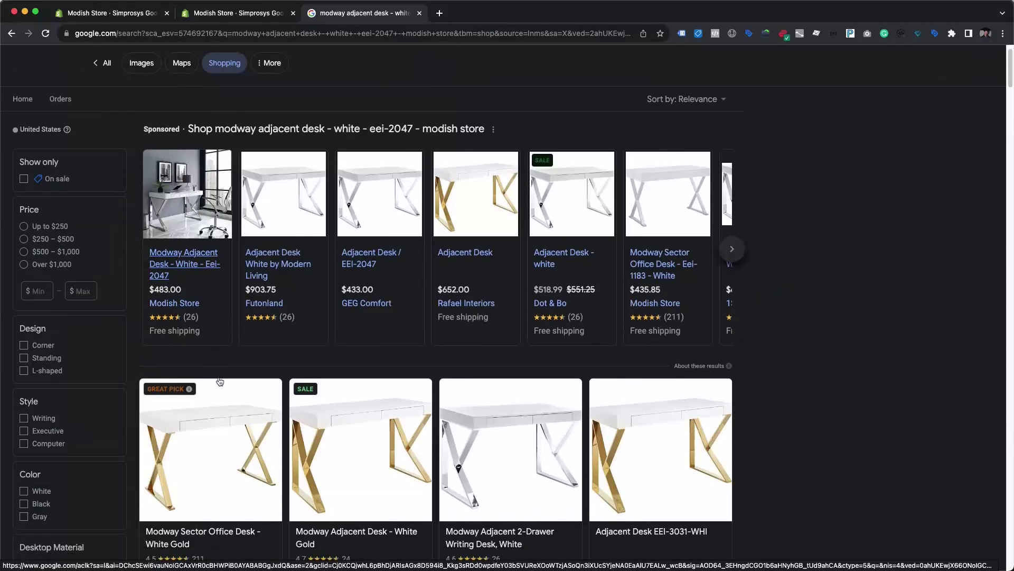
scroll(220, 381, down, 3)
scroll(221, 412, down, 2)
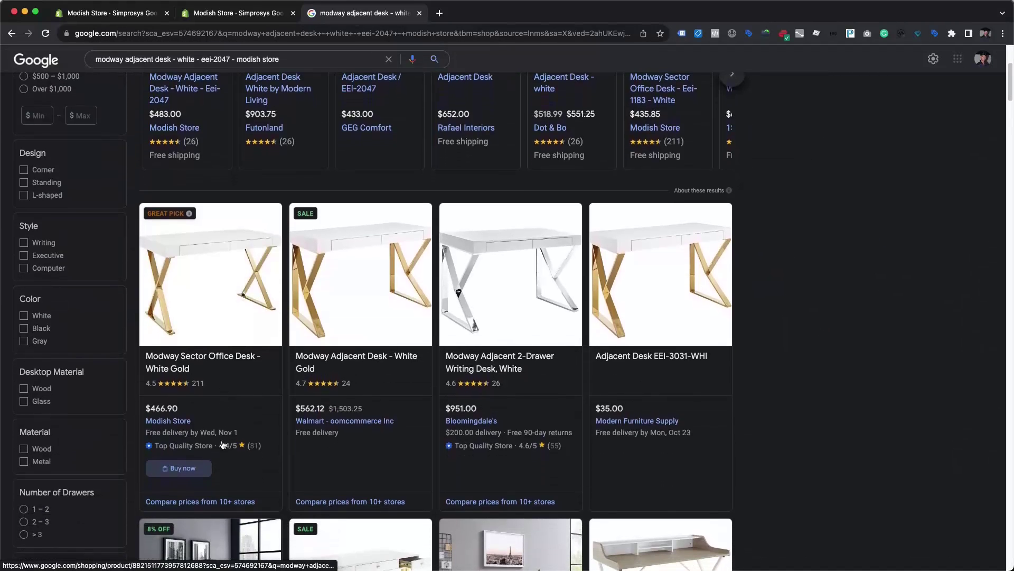
scroll(201, 436, down, 1)
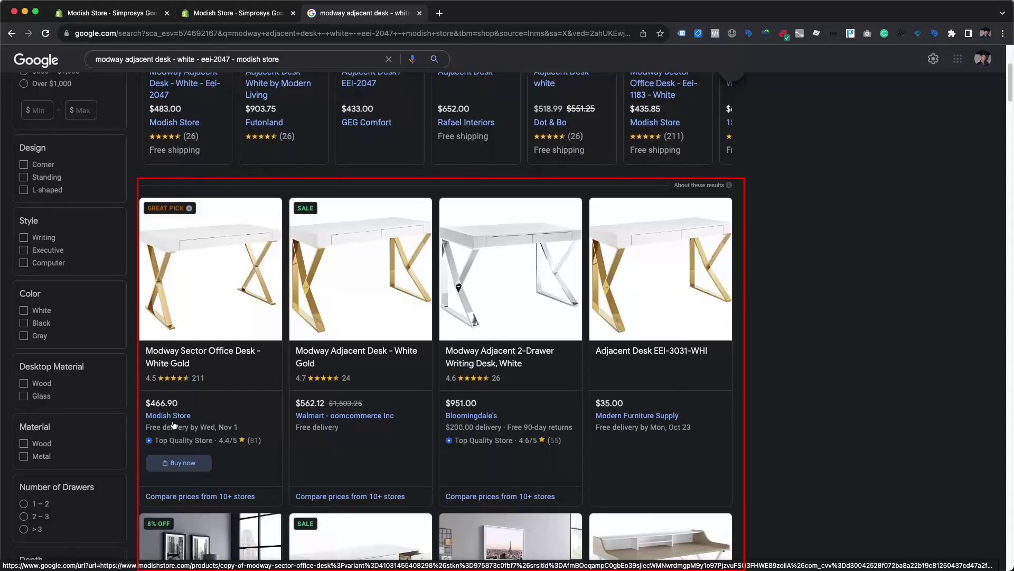
click(180, 466)
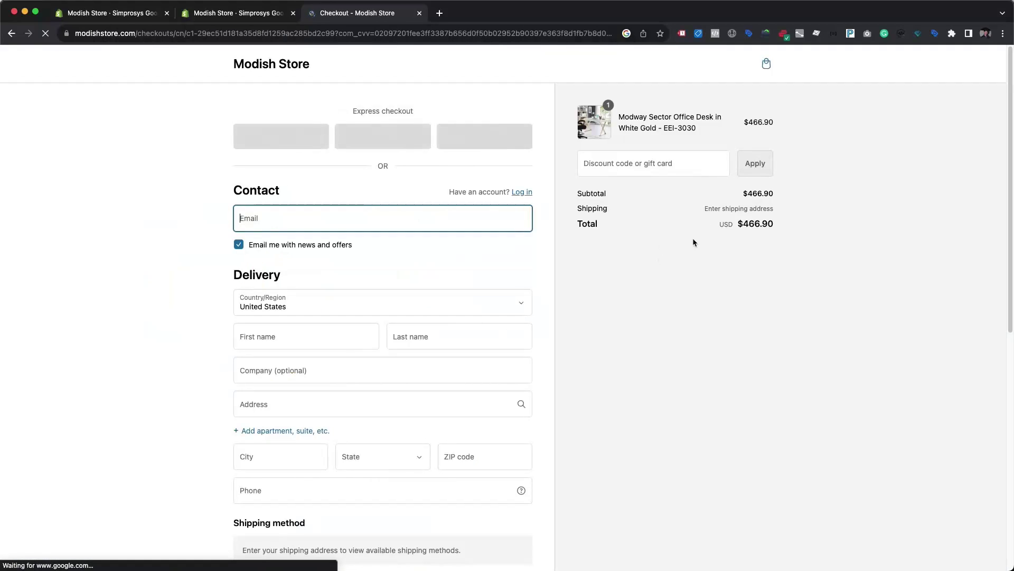
click(13, 36)
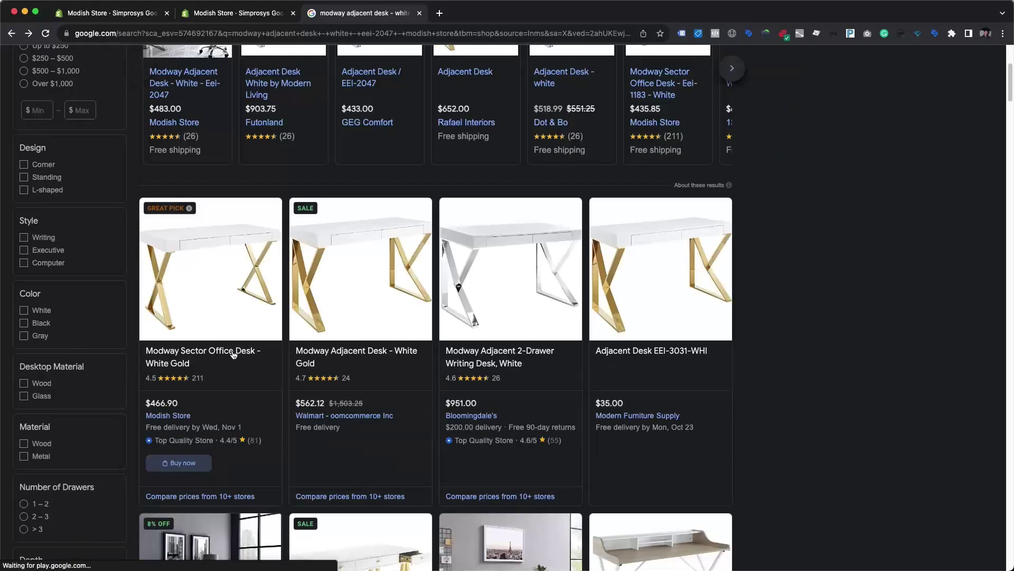
Expand the Modway Sector Office Desk listing and follow it to its modishstore.com page
click(232, 351)
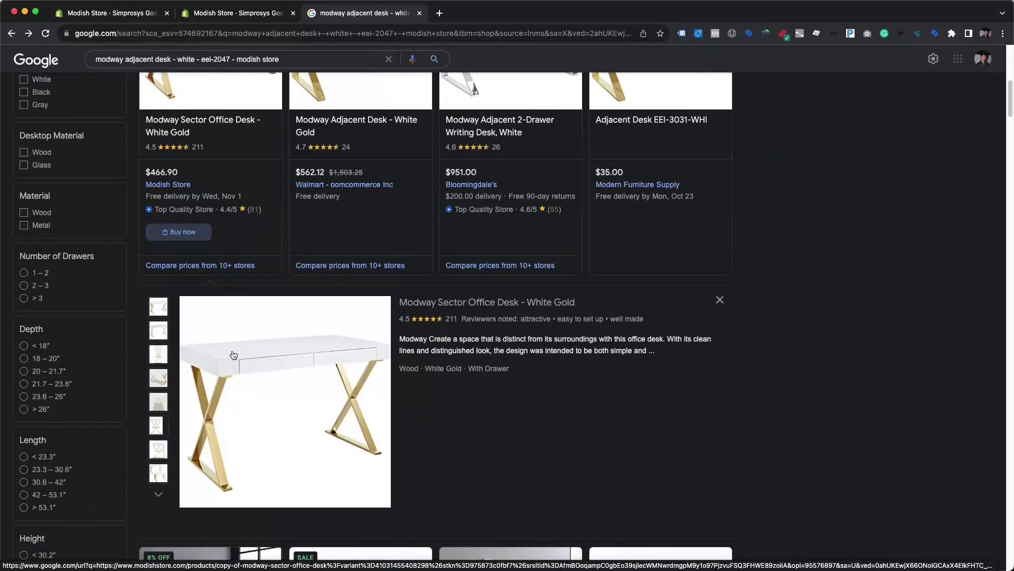
click(497, 304)
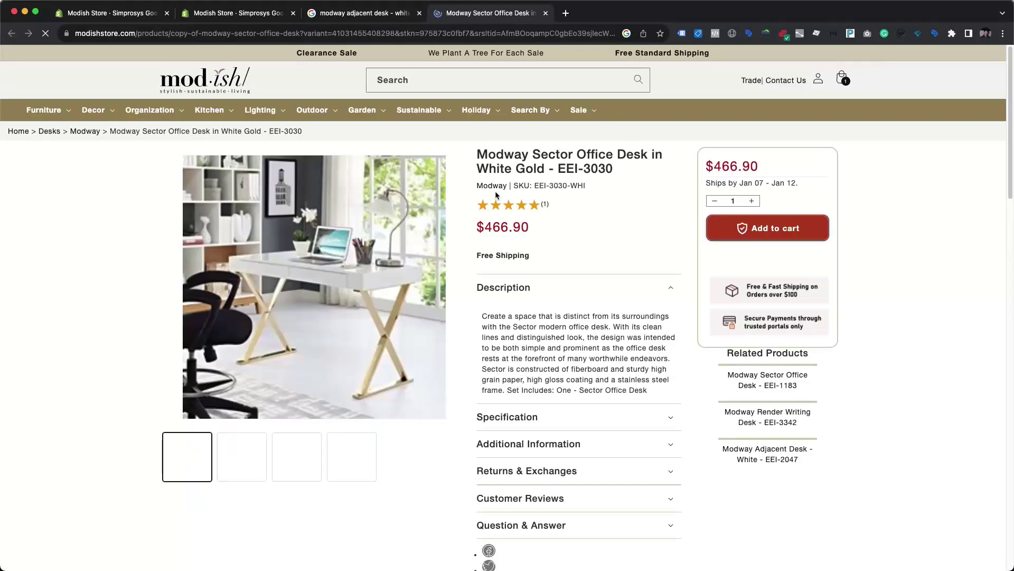